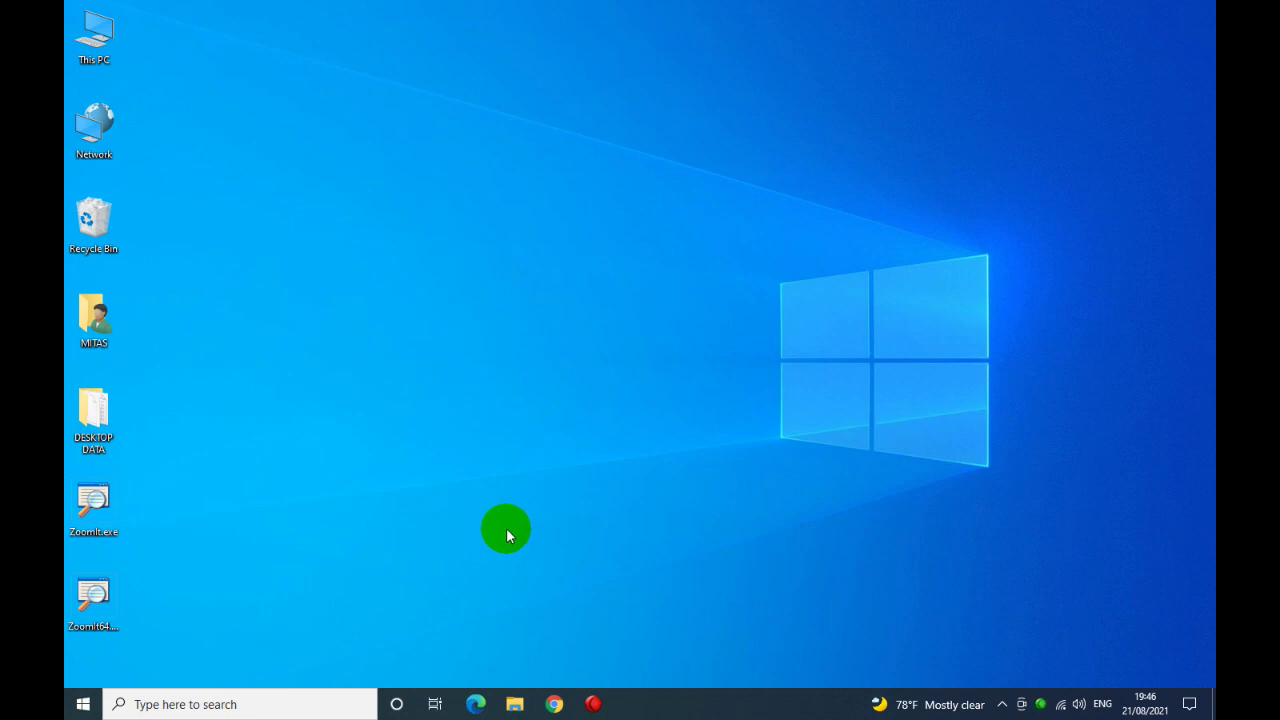
- View the Start menu's apps and tiles, and close it again
{"action": "left_click", "coordinate": [80, 705]}
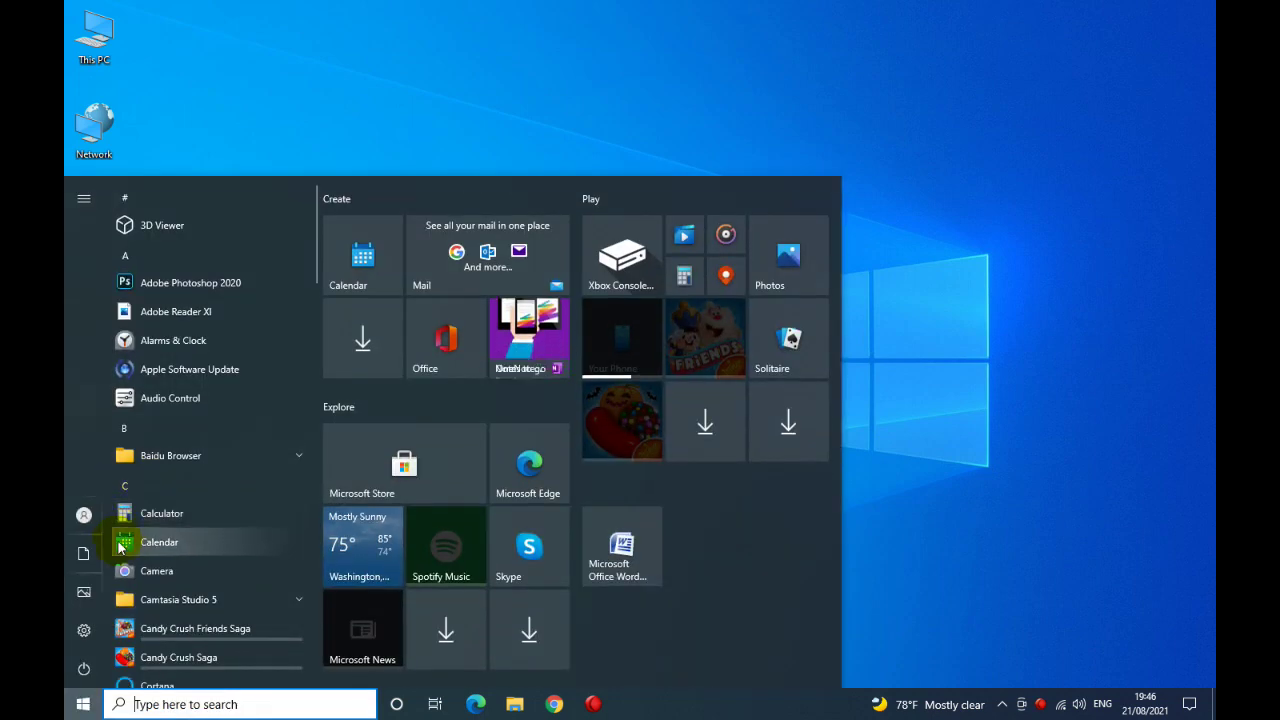
{"action": "left_click", "coordinate": [80, 706]}
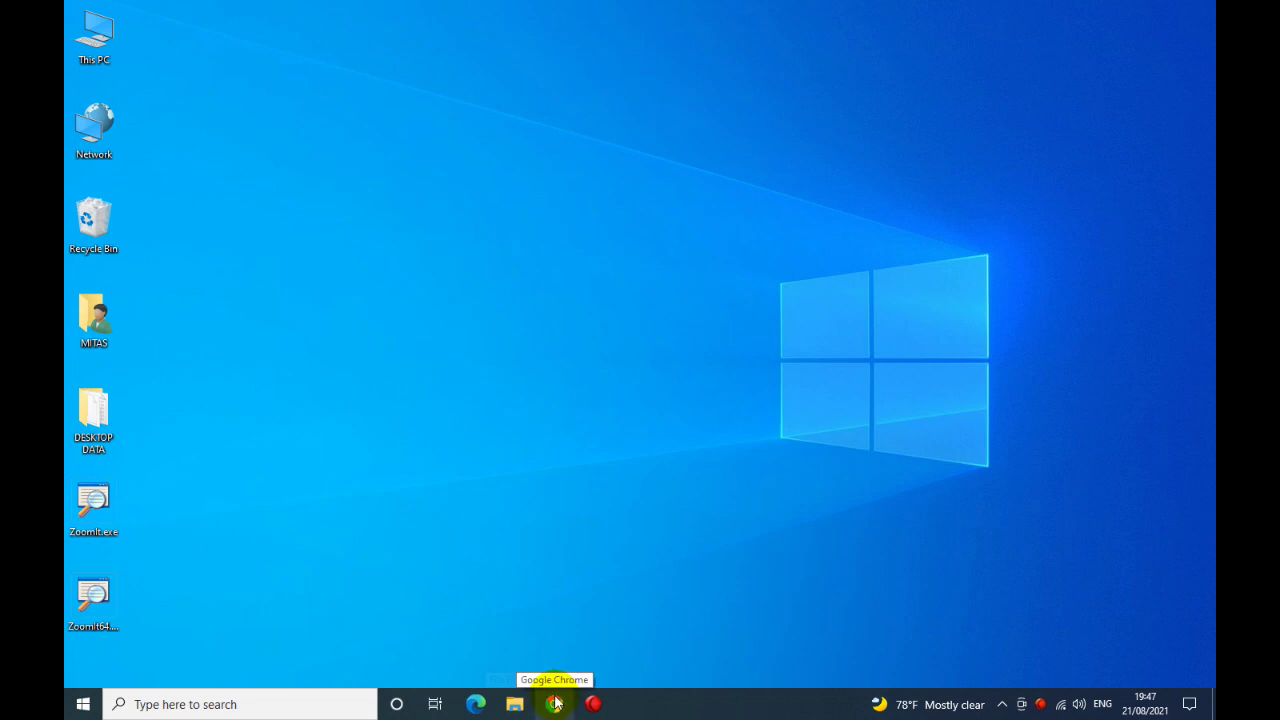
- Unpin Google Chrome from the taskbar
{"action": "left_click", "coordinate": [554, 706]}
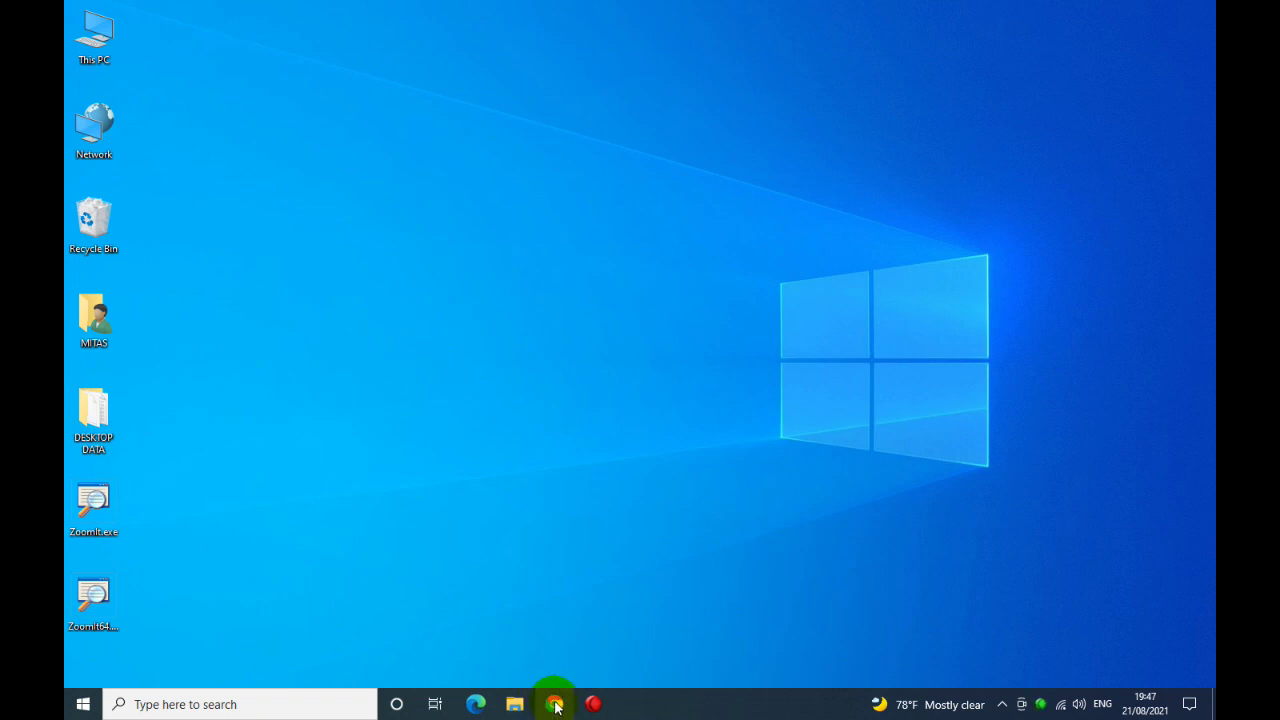
{"action": "right_click", "coordinate": [556, 705]}
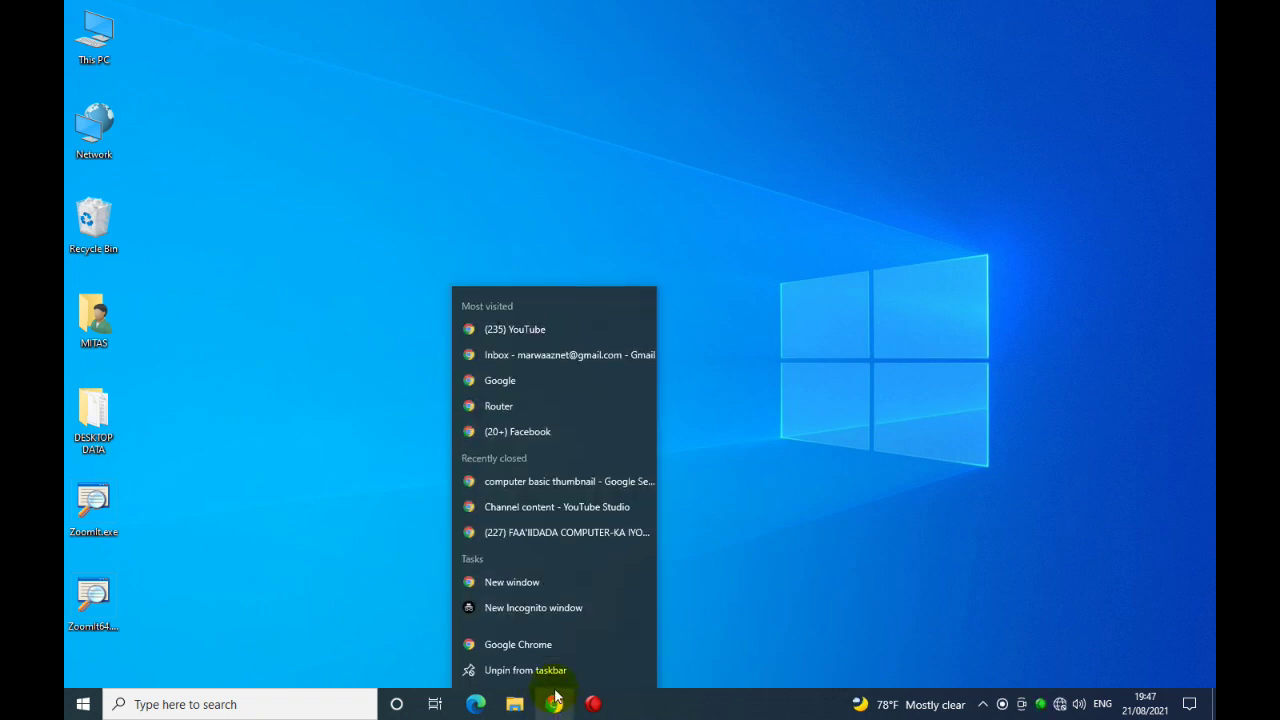
{"action": "left_click", "coordinate": [520, 672]}
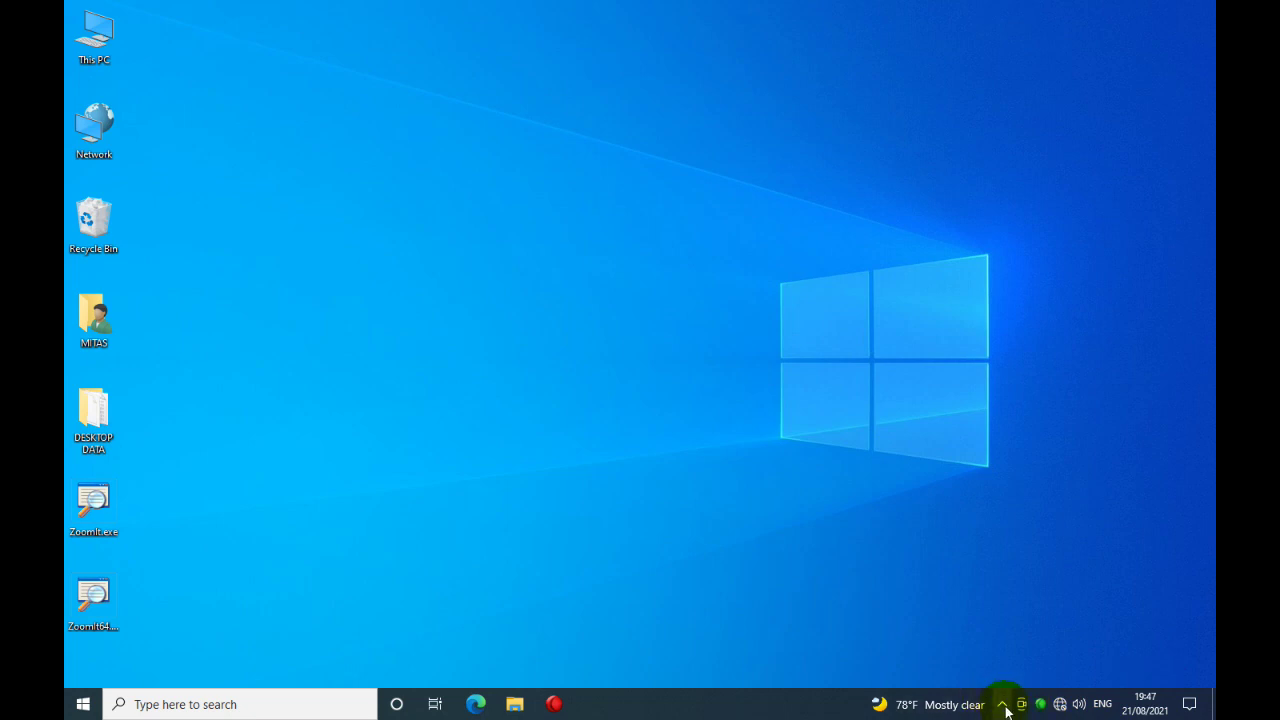
- Check the Wi-Fi connection status and the available networks, and close the network flyout
{"action": "mouse_move", "coordinate": [1062, 706]}
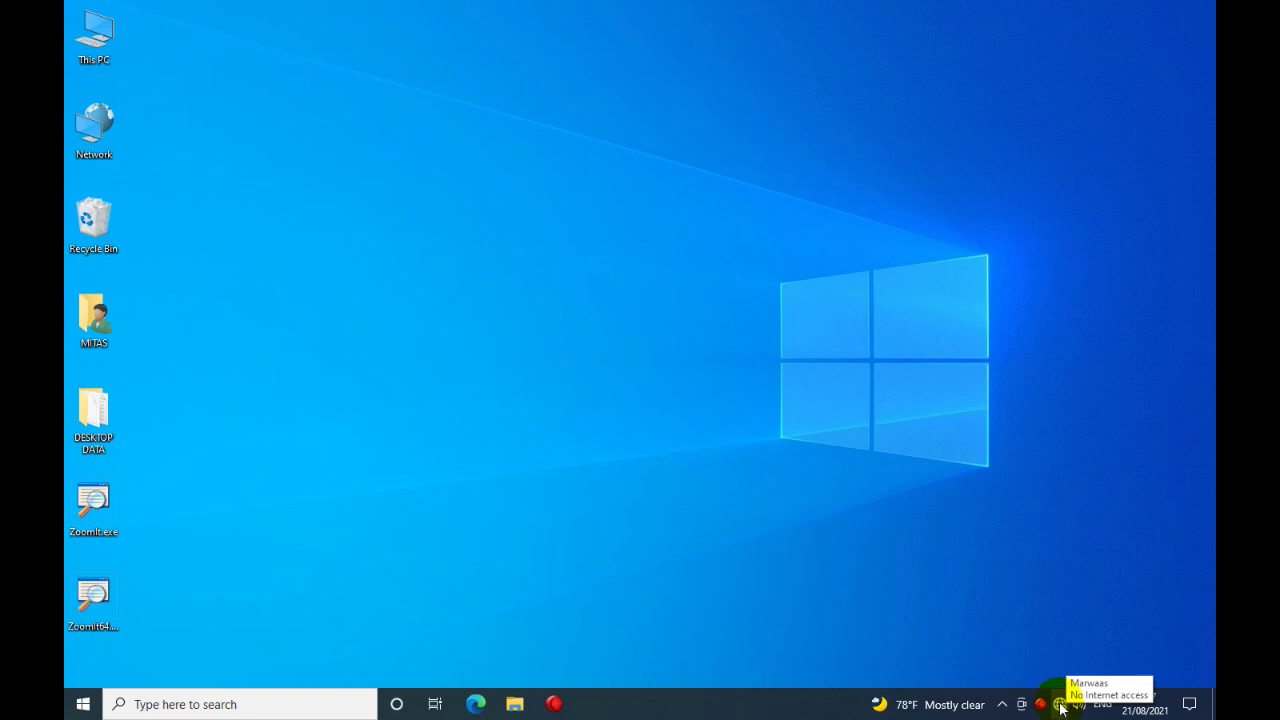
{"action": "left_click", "coordinate": [1060, 705]}
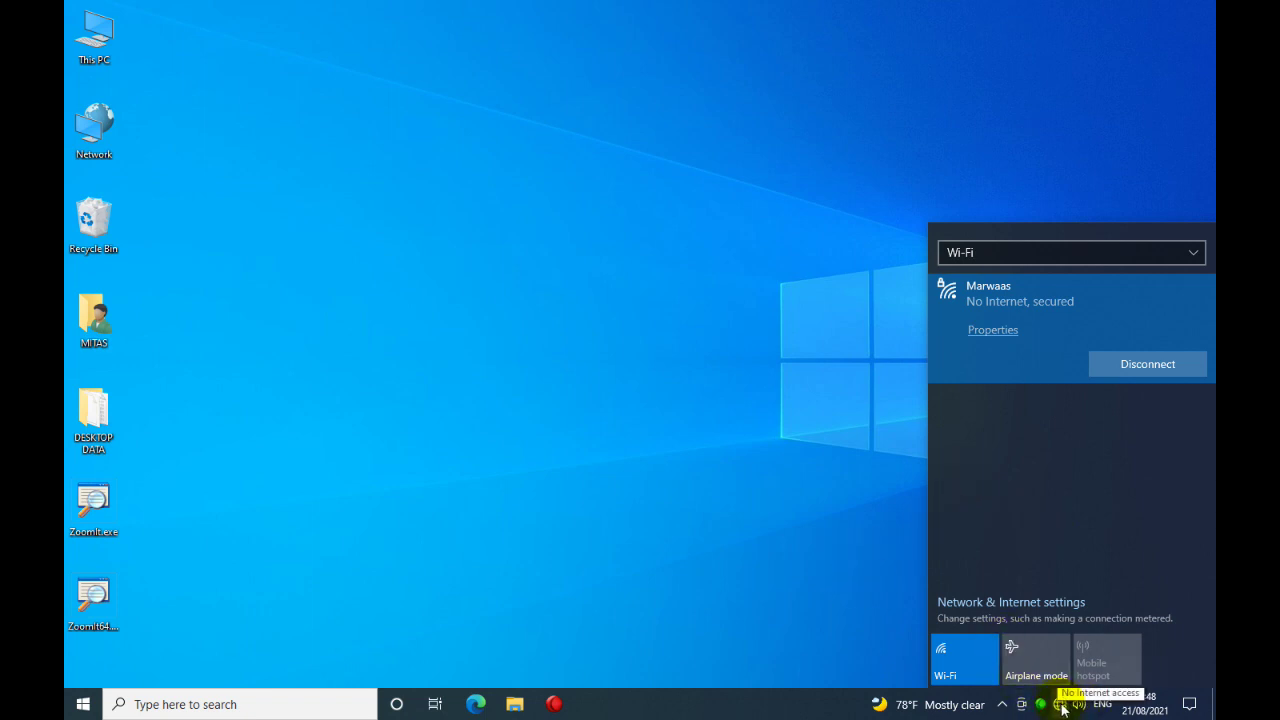
{"action": "left_click", "coordinate": [829, 700]}
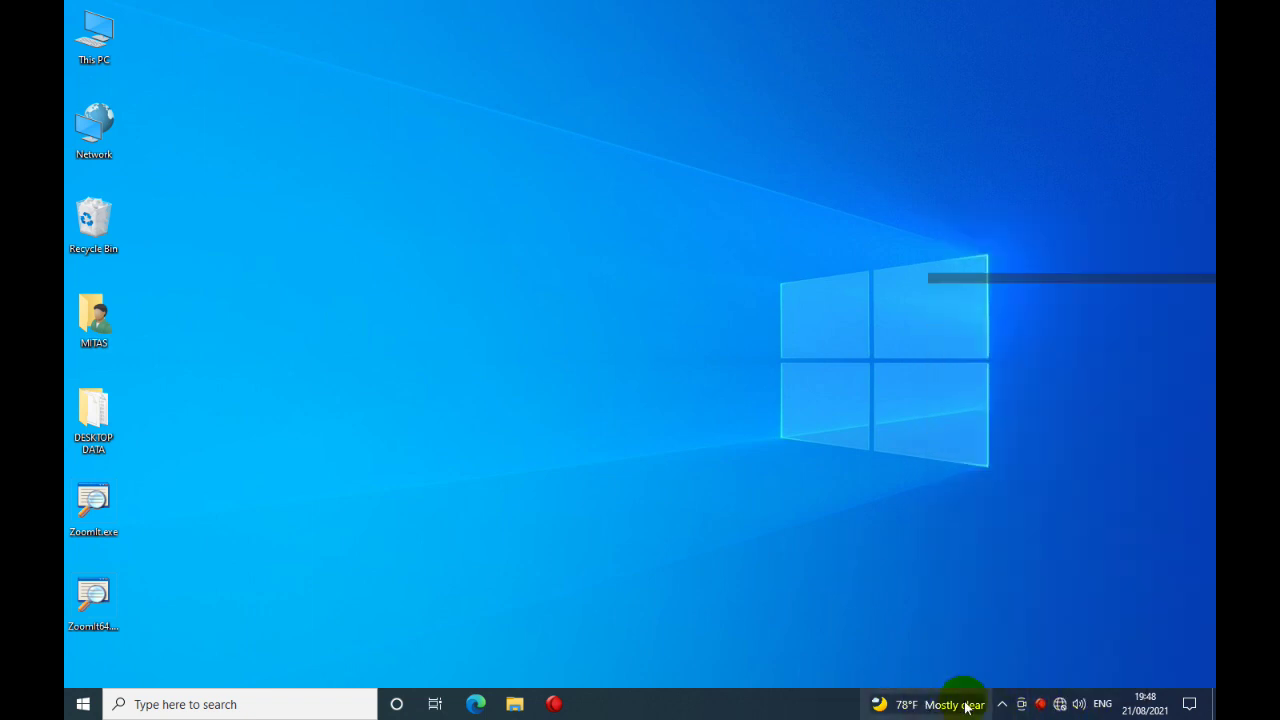
- View the input languages, choose English (United States) with the US keyboard, and view the date in the calendar flyout
{"action": "left_click", "coordinate": [1103, 704]}
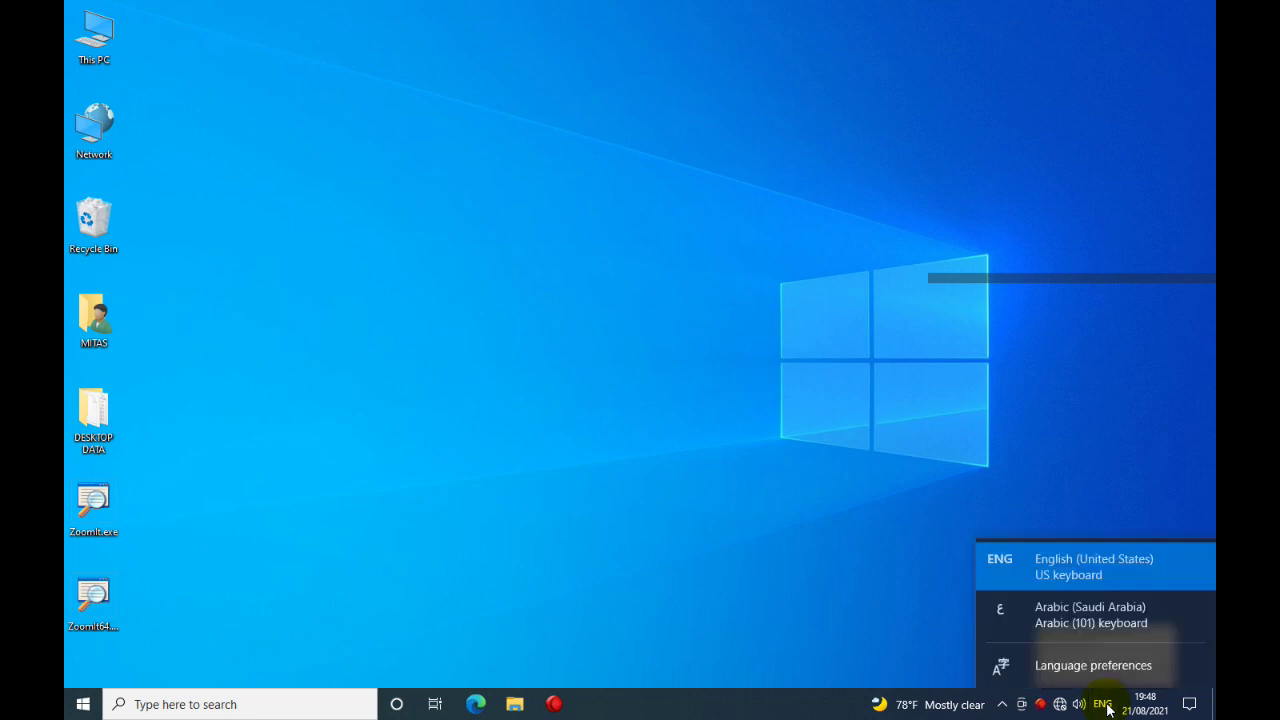
{"action": "left_click", "coordinate": [1050, 562]}
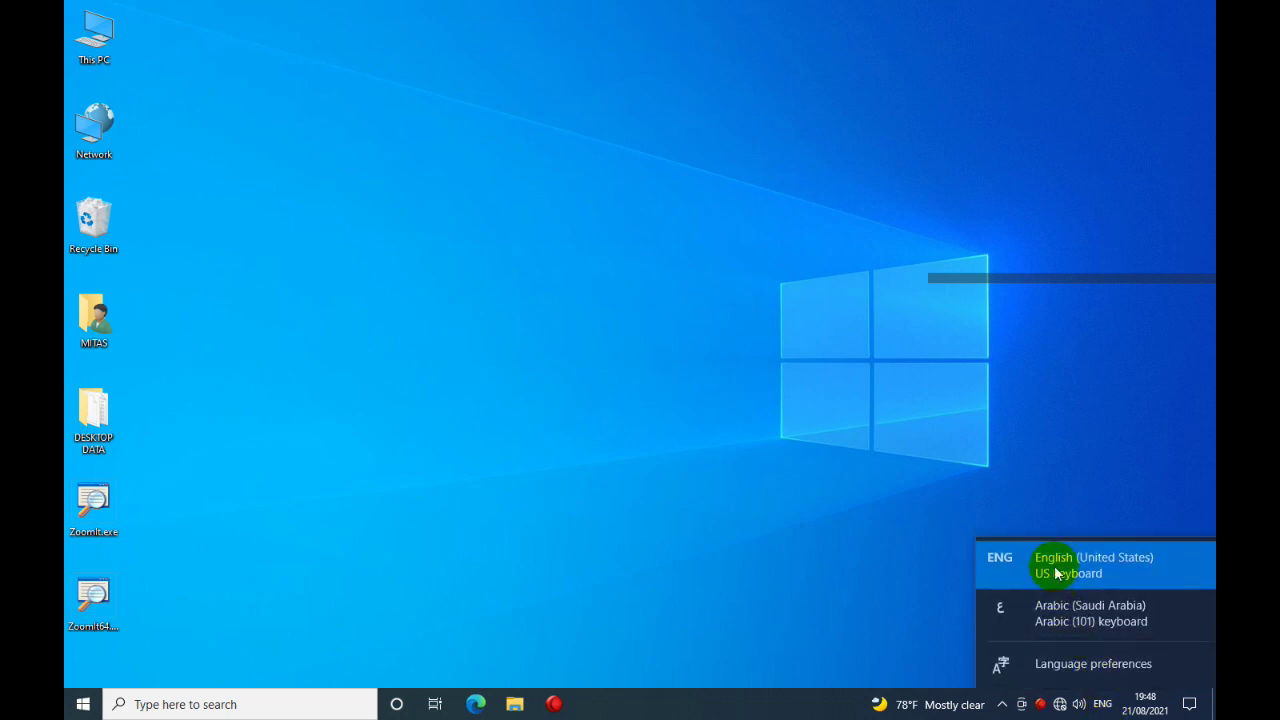
{"action": "left_click", "coordinate": [1101, 706]}
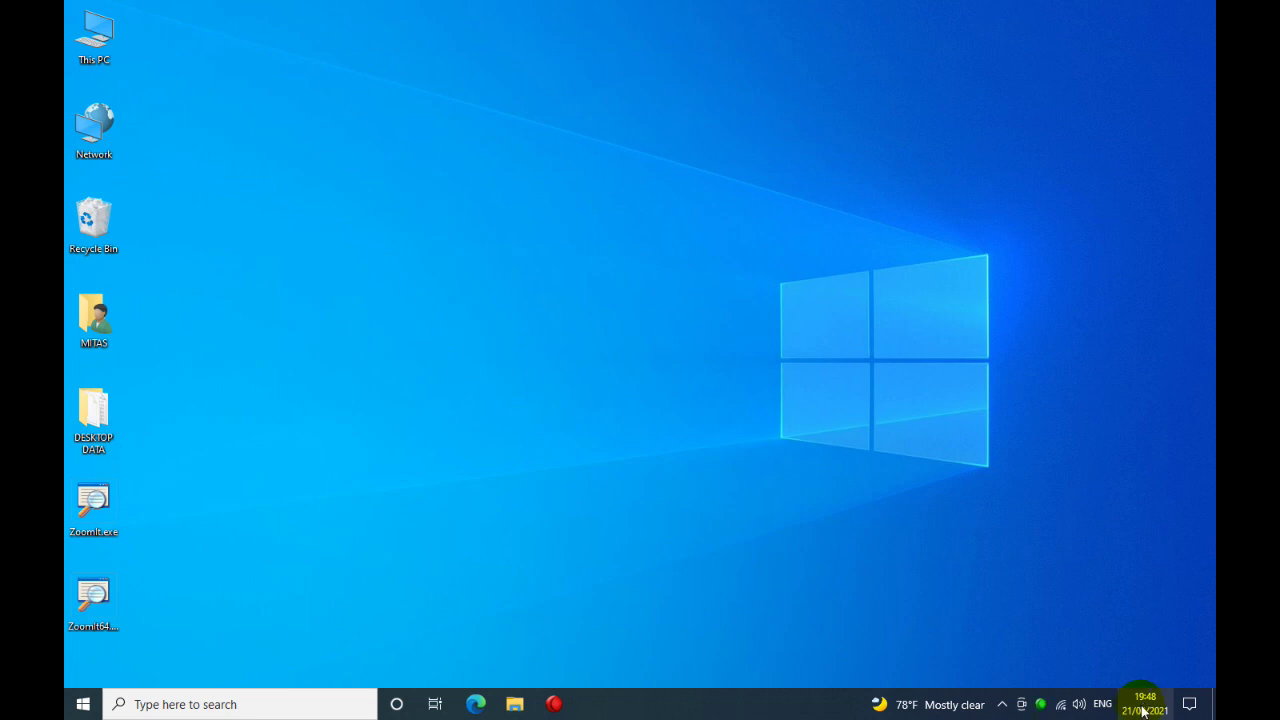
{"action": "left_click", "coordinate": [1143, 704]}
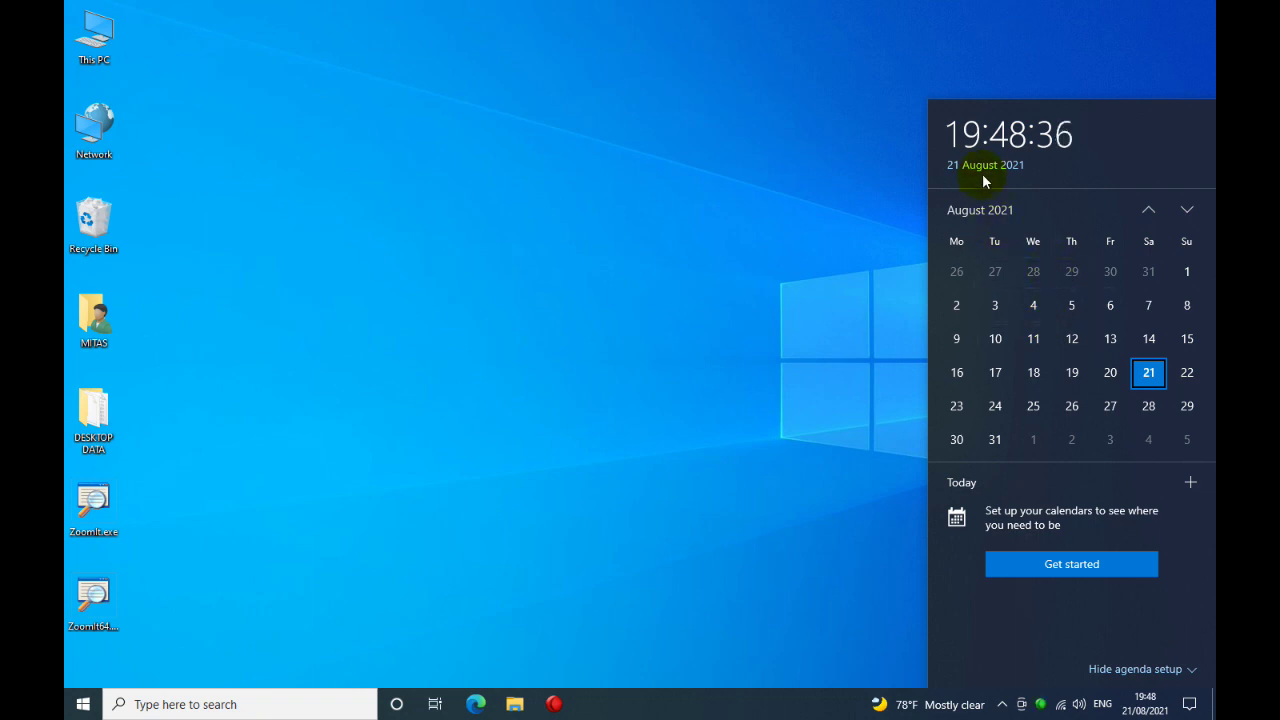
{"action": "left_click", "coordinate": [799, 595]}
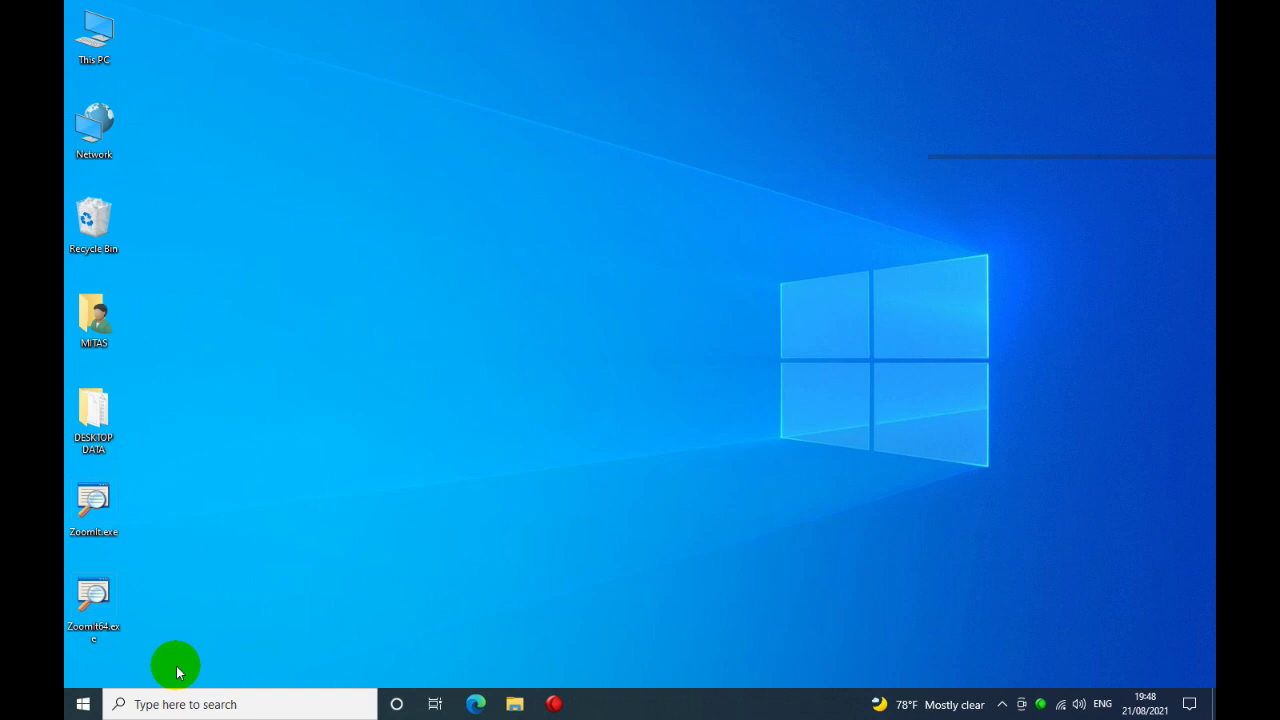
- View the computer's power options (Sleep, Shut down and Restart) and leave without choosing one
{"action": "left_click", "coordinate": [82, 706]}
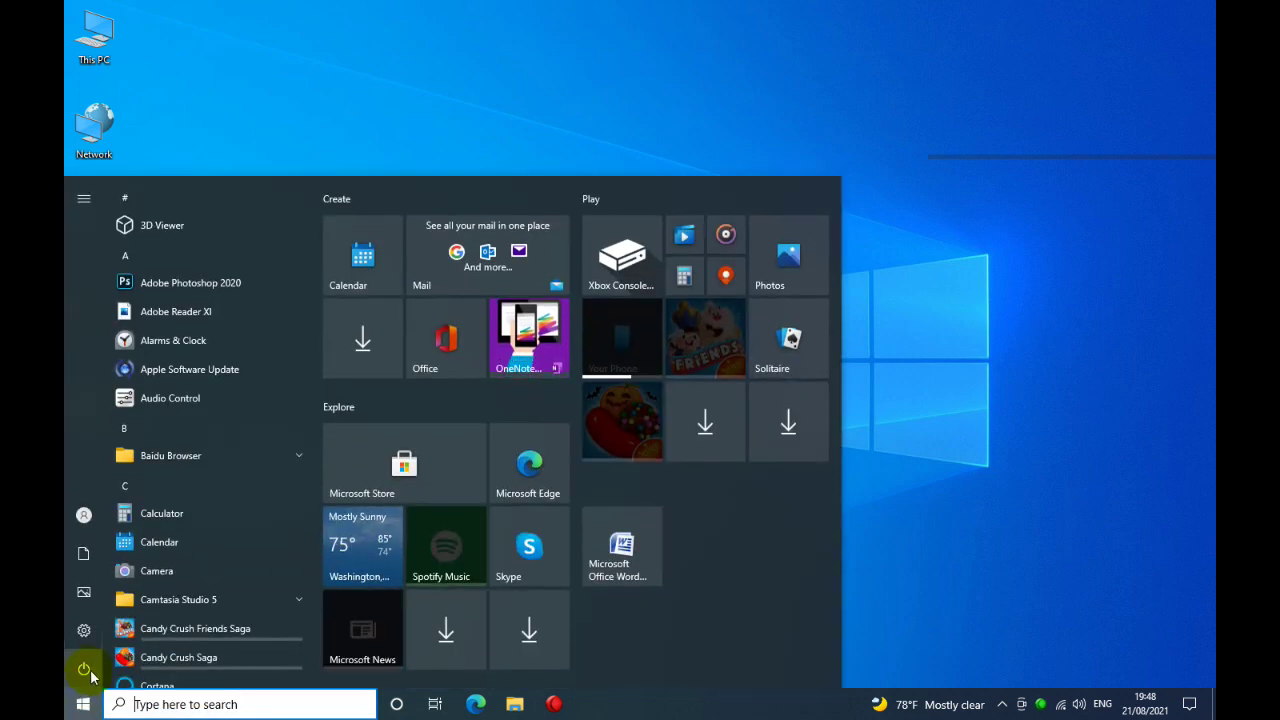
{"action": "mouse_move", "coordinate": [84, 672]}
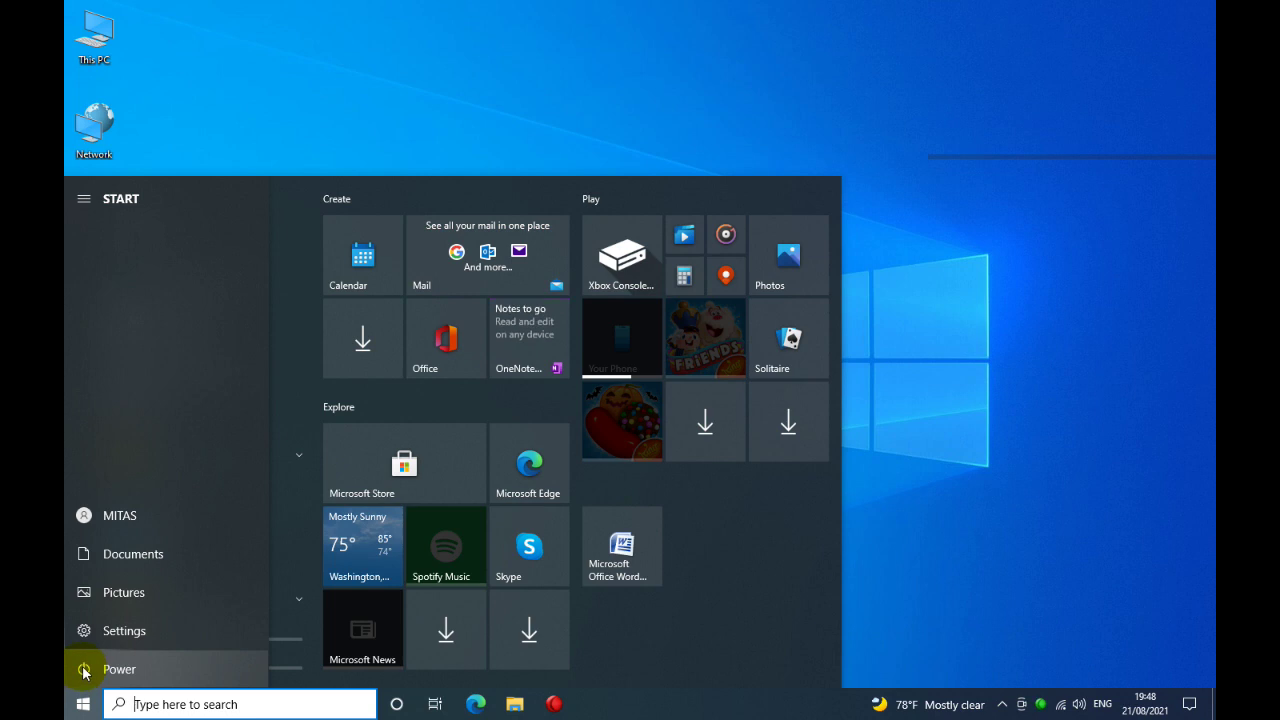
{"action": "left_click", "coordinate": [87, 672]}
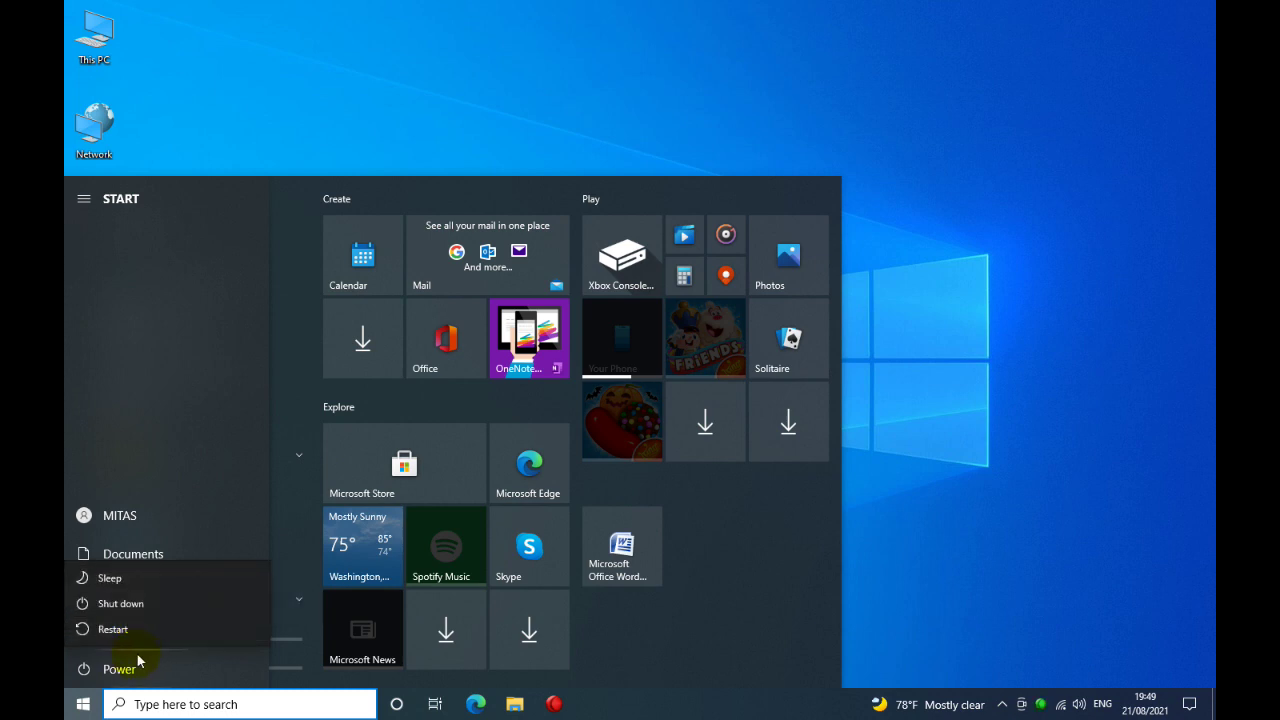
{"action": "left_click", "coordinate": [494, 121]}
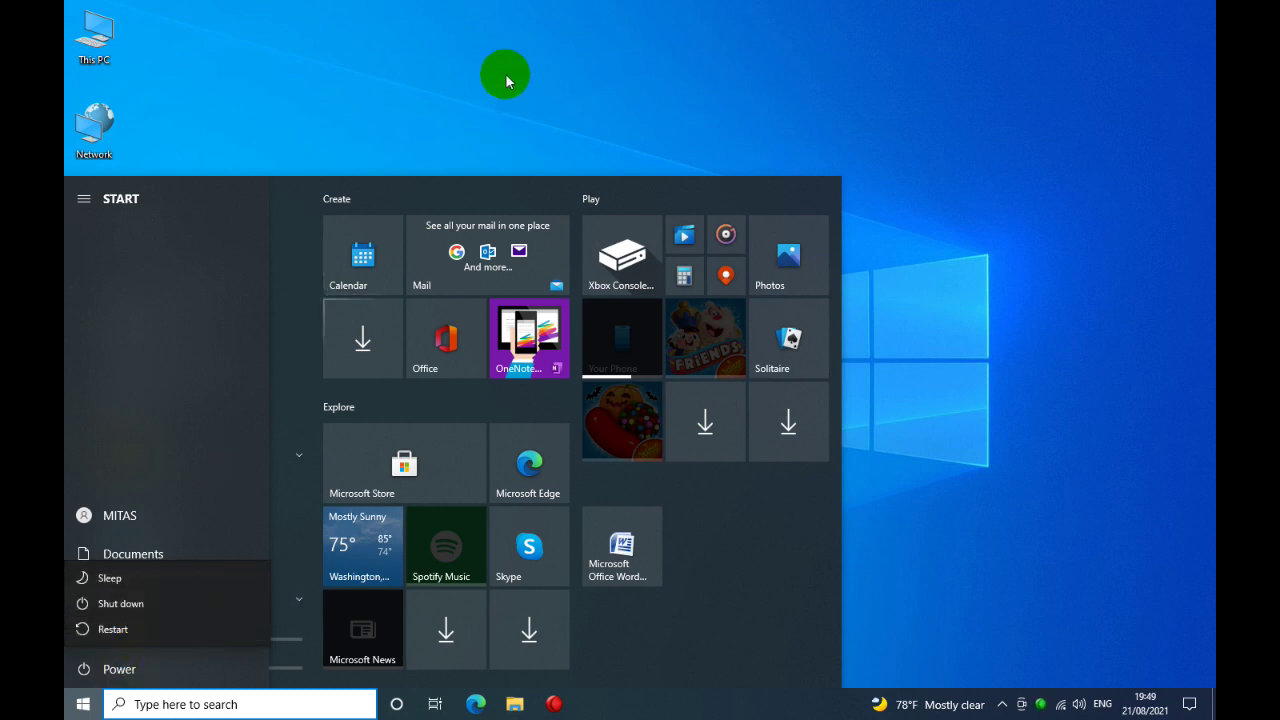
{"action": "left_click", "coordinate": [1043, 410]}
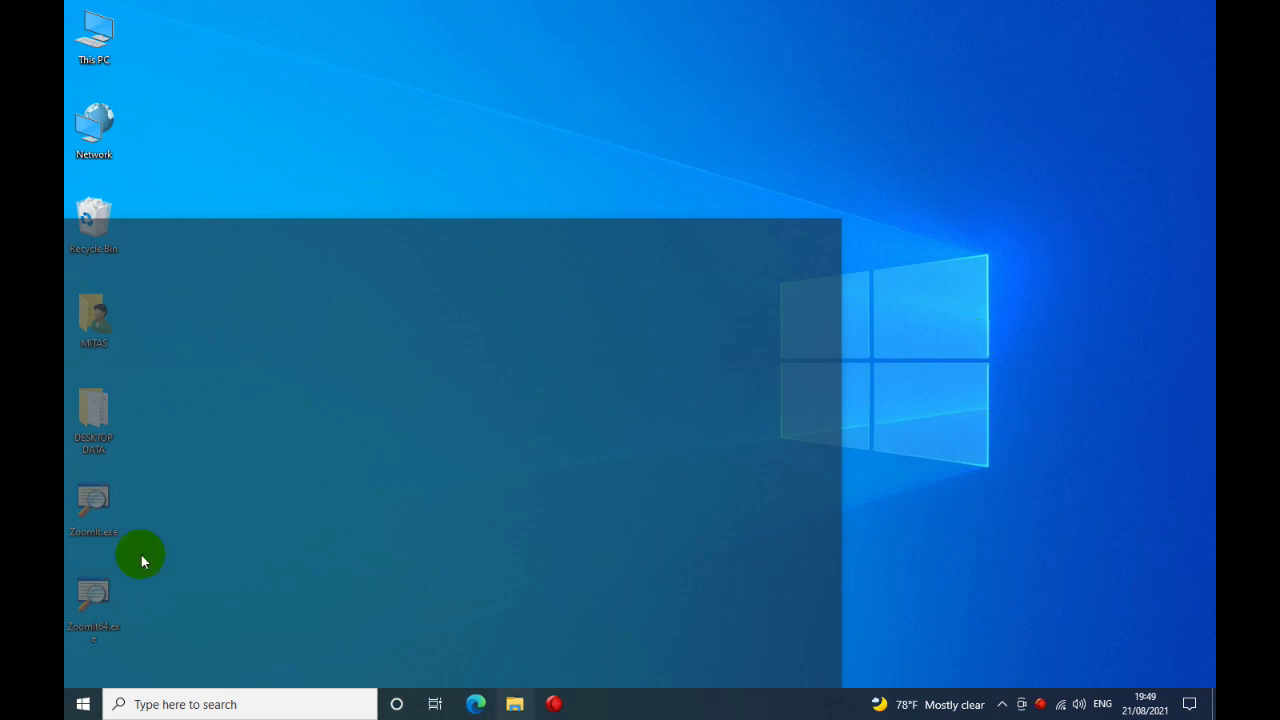
{"action": "left_click", "coordinate": [74, 708]}
{"action": "left_click", "coordinate": [80, 706]}
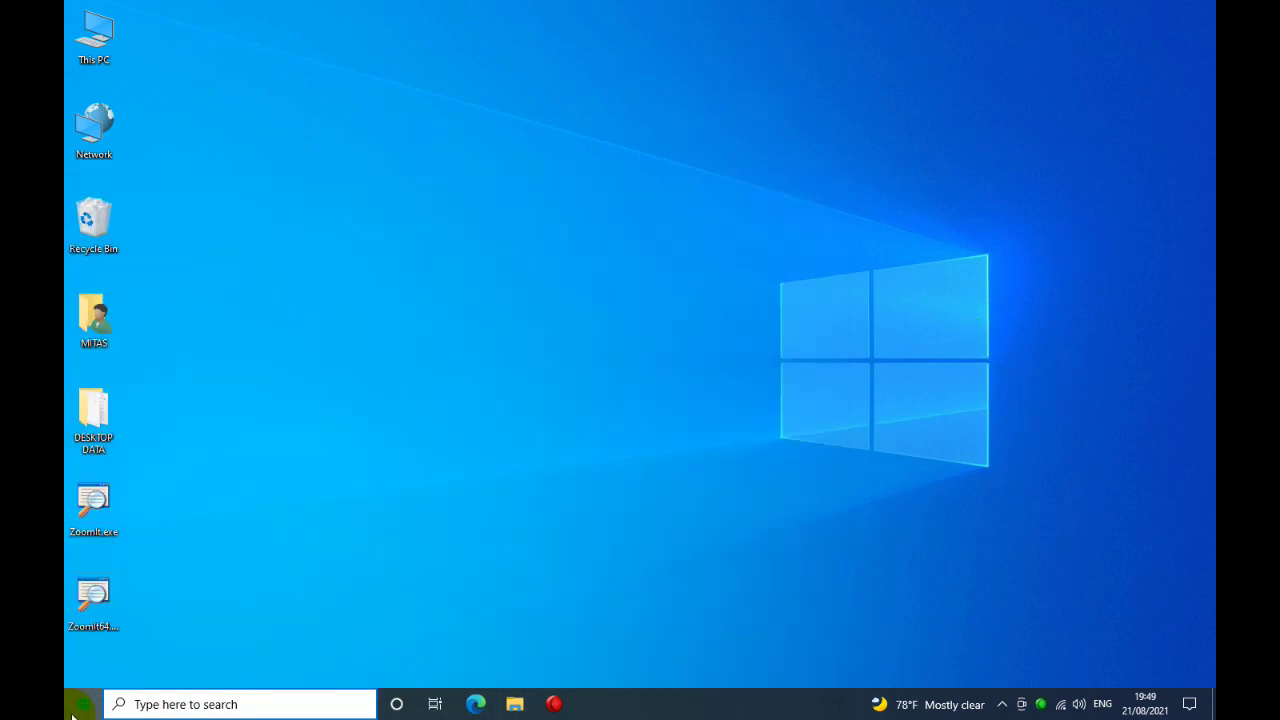
{"action": "left_click", "coordinate": [362, 492]}
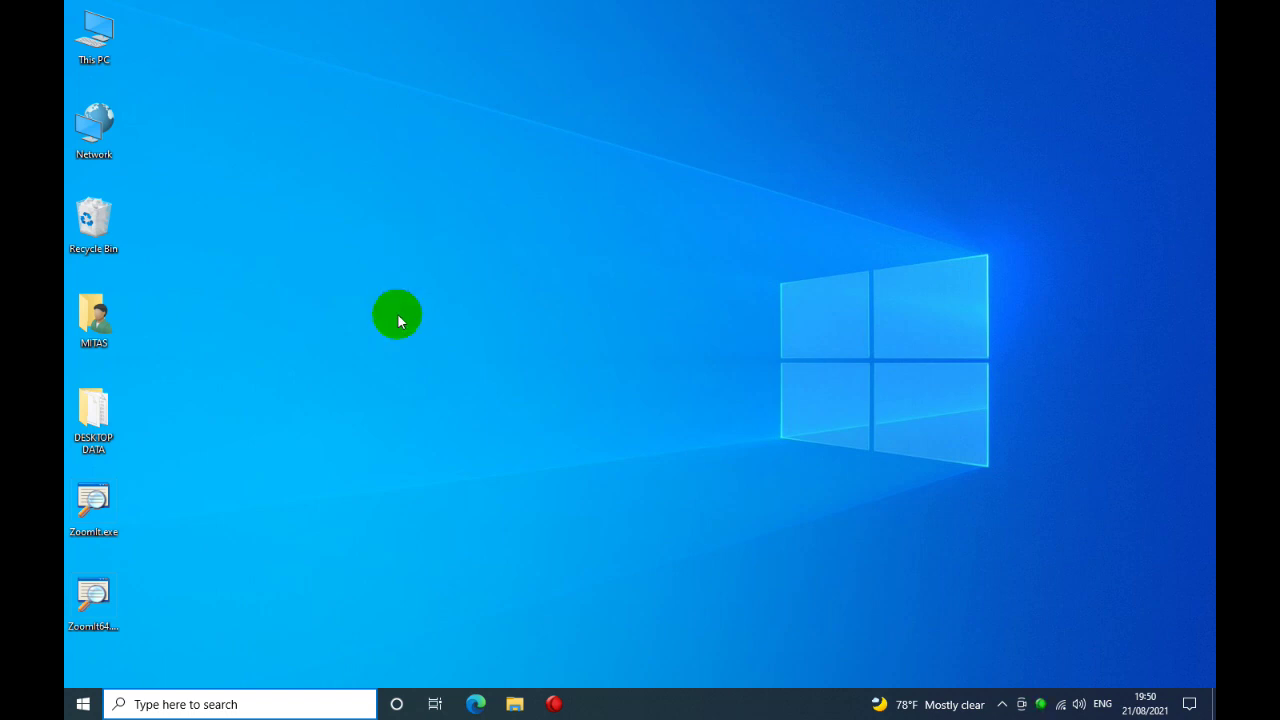
- Create a new folder on the desktop, named with a person's first name followed by "data"
{"action": "right_click", "coordinate": [369, 172]}
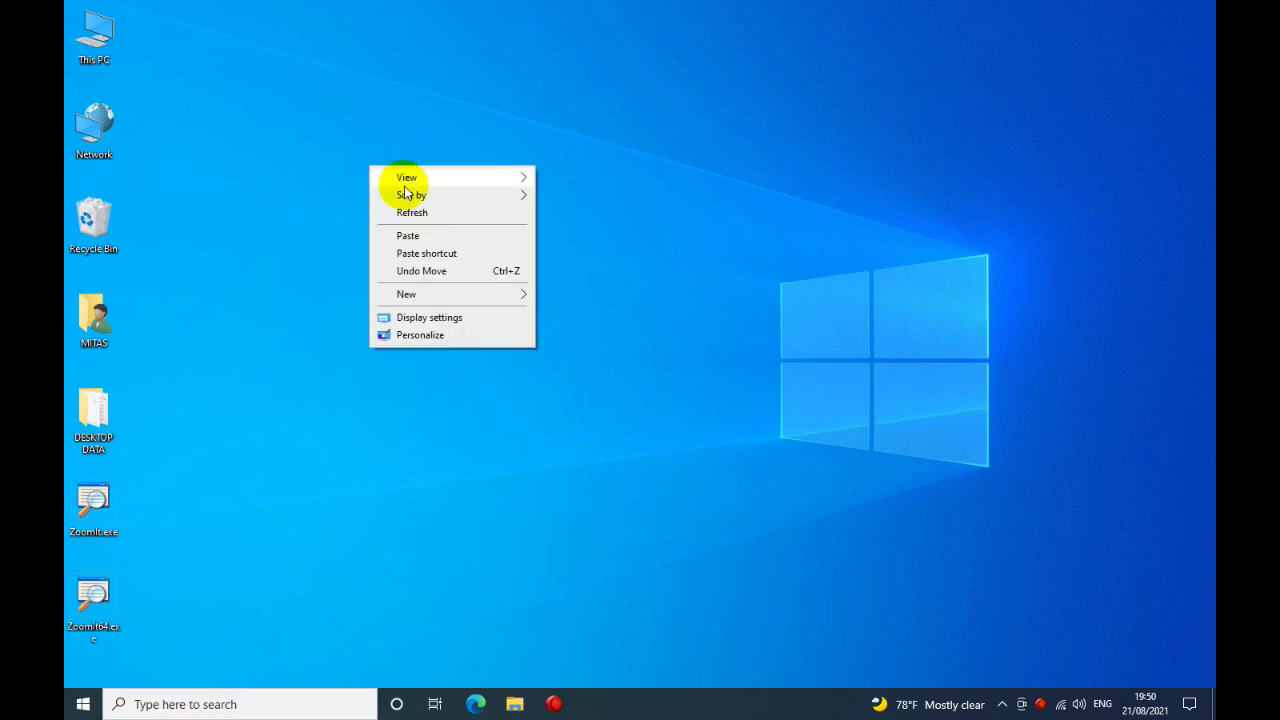
{"action": "mouse_move", "coordinate": [447, 298]}
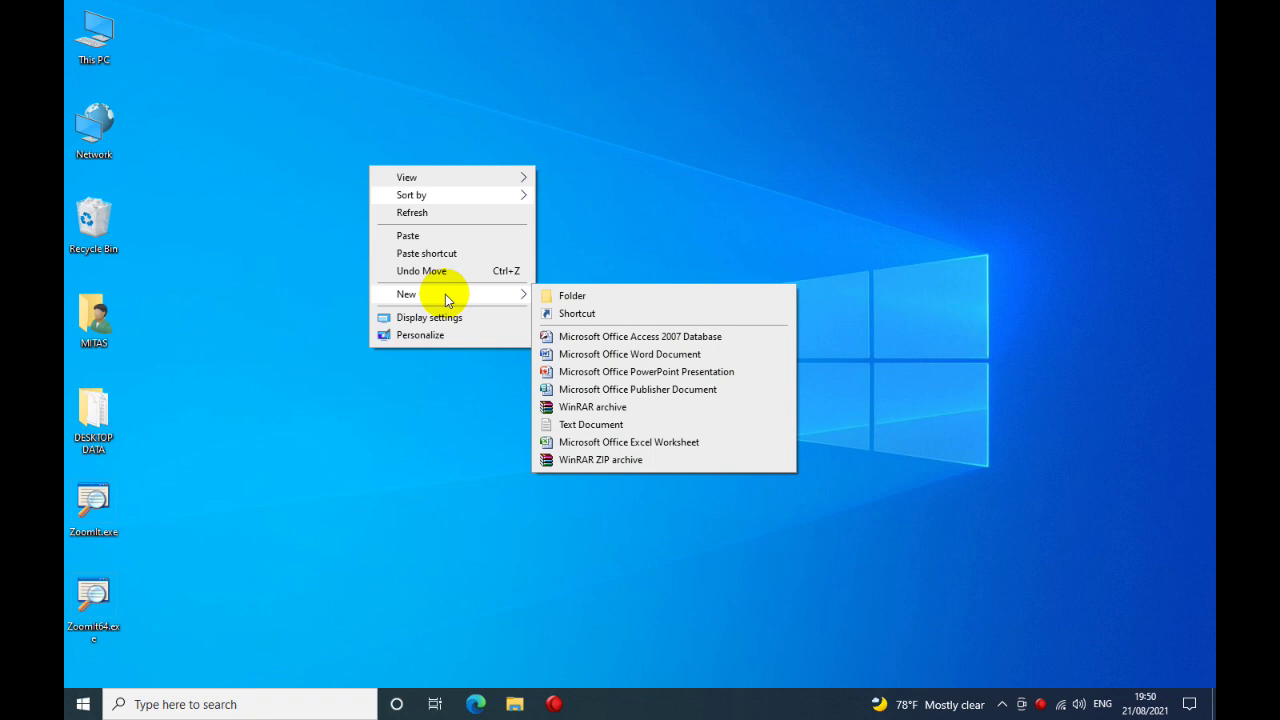
{"action": "left_click", "coordinate": [570, 297]}
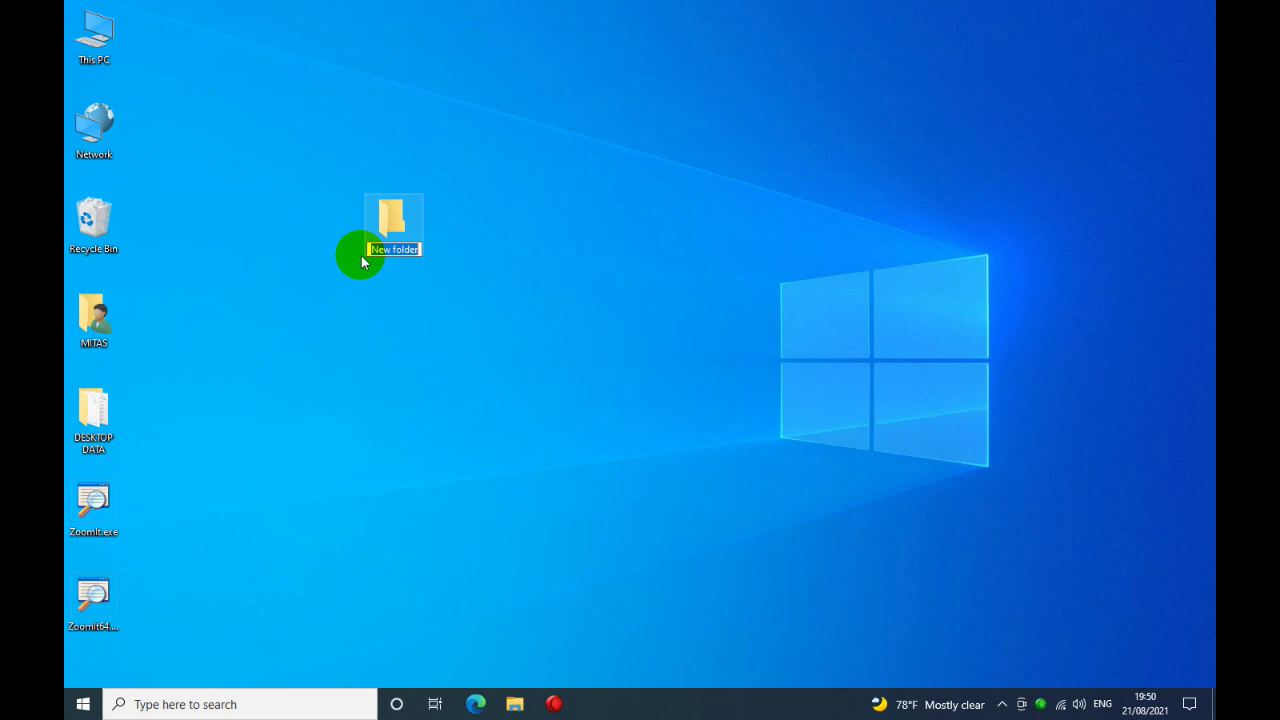
{"action": "type", "text": "asad"}
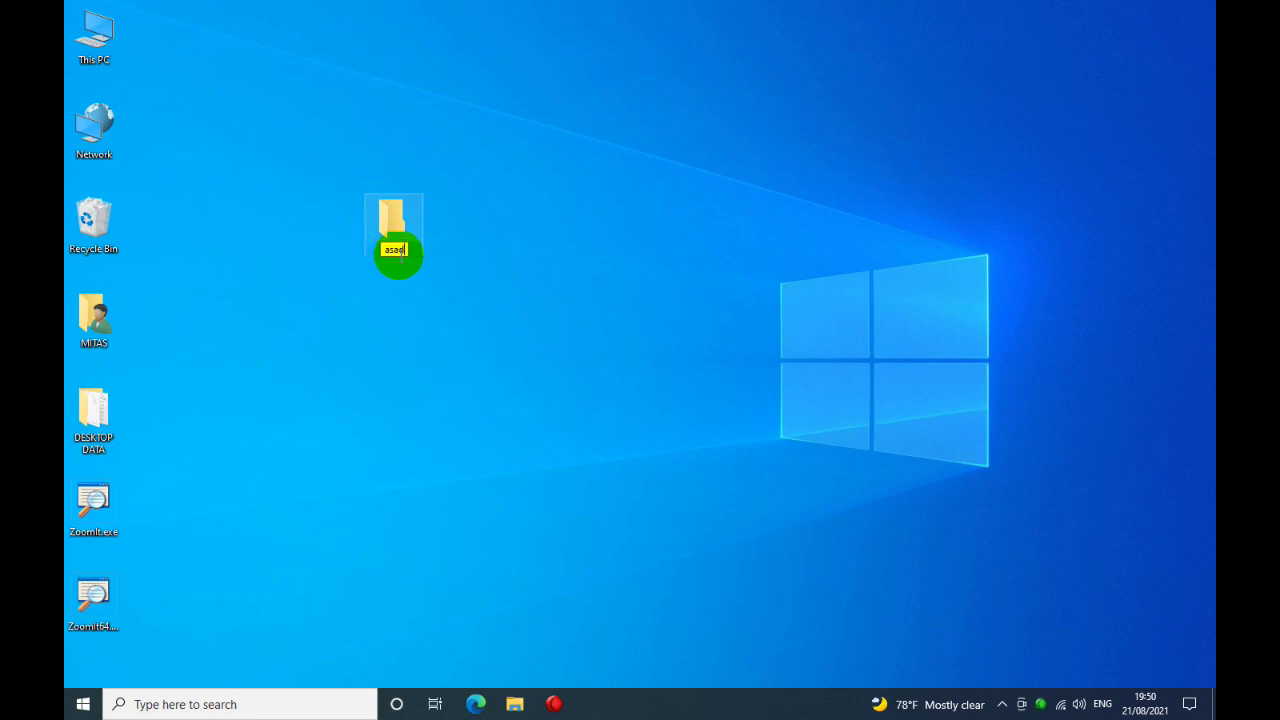
{"action": "type", "text": "-data"}
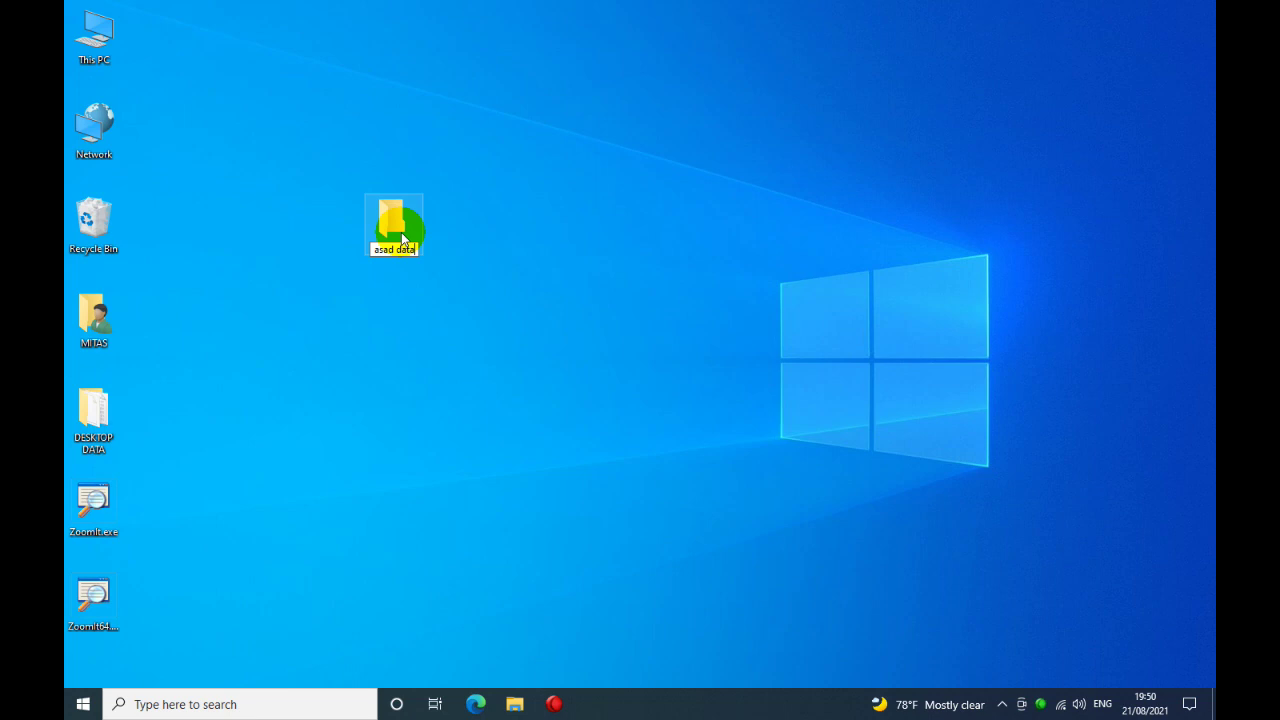
{"action": "key", "text": "Return"}
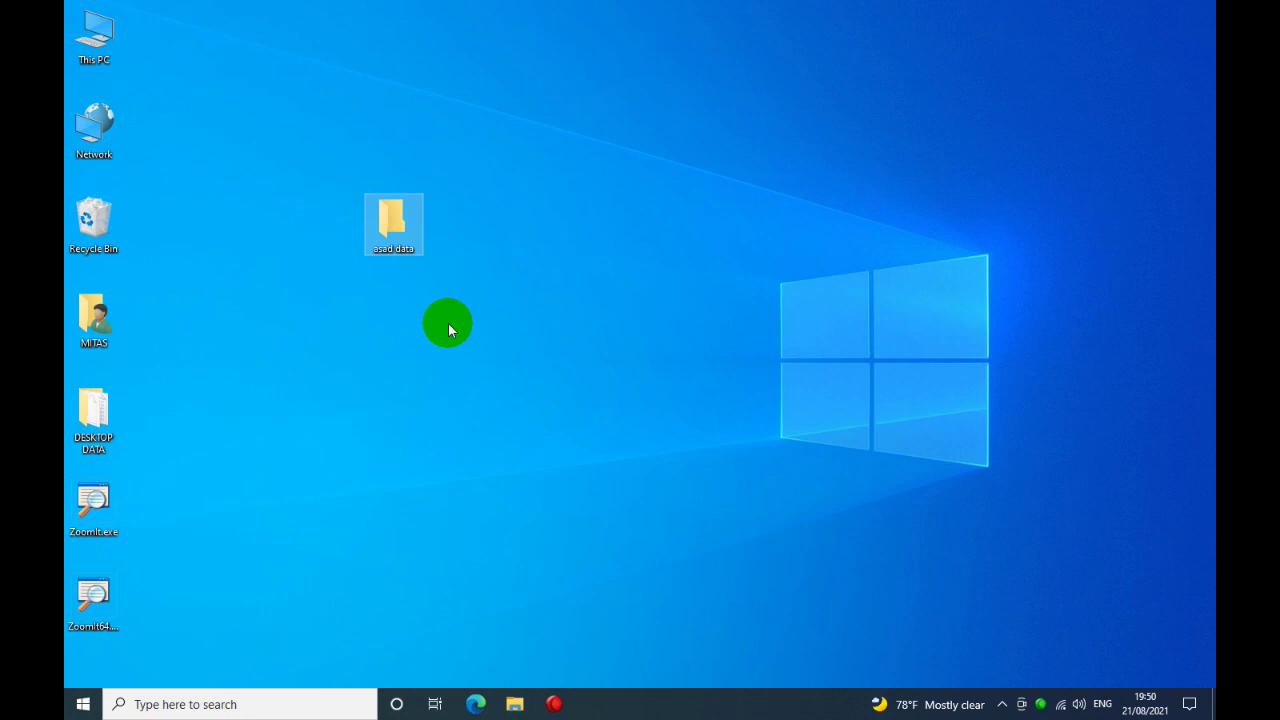
- Create a second folder on the desktop with the default name "New folder", and enlarge the desktop icons
{"action": "key", "text": "ctrl+shift+n"}
{"action": "scroll", "coordinate": [410, 289], "scroll_direction": "up", "scroll_amount": 1}
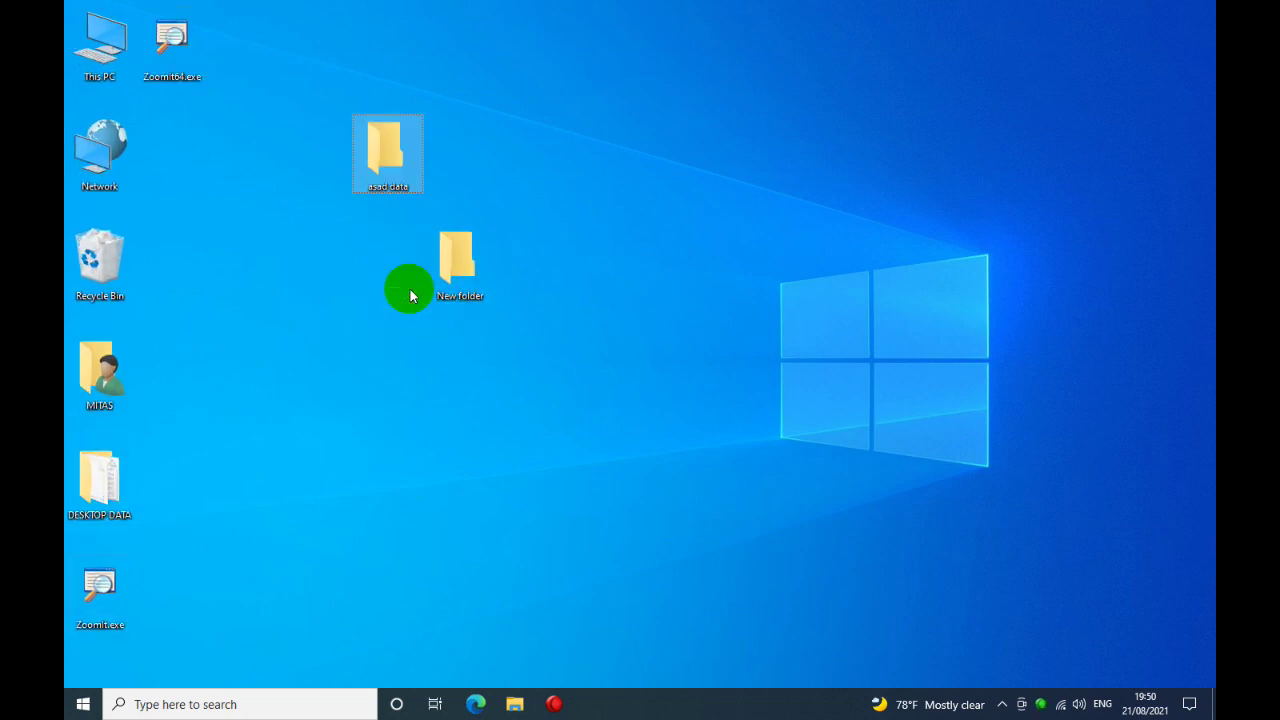
- Rename the first new desktop folder using a different person's first name followed by "data"
{"action": "right_click", "coordinate": [385, 172]}
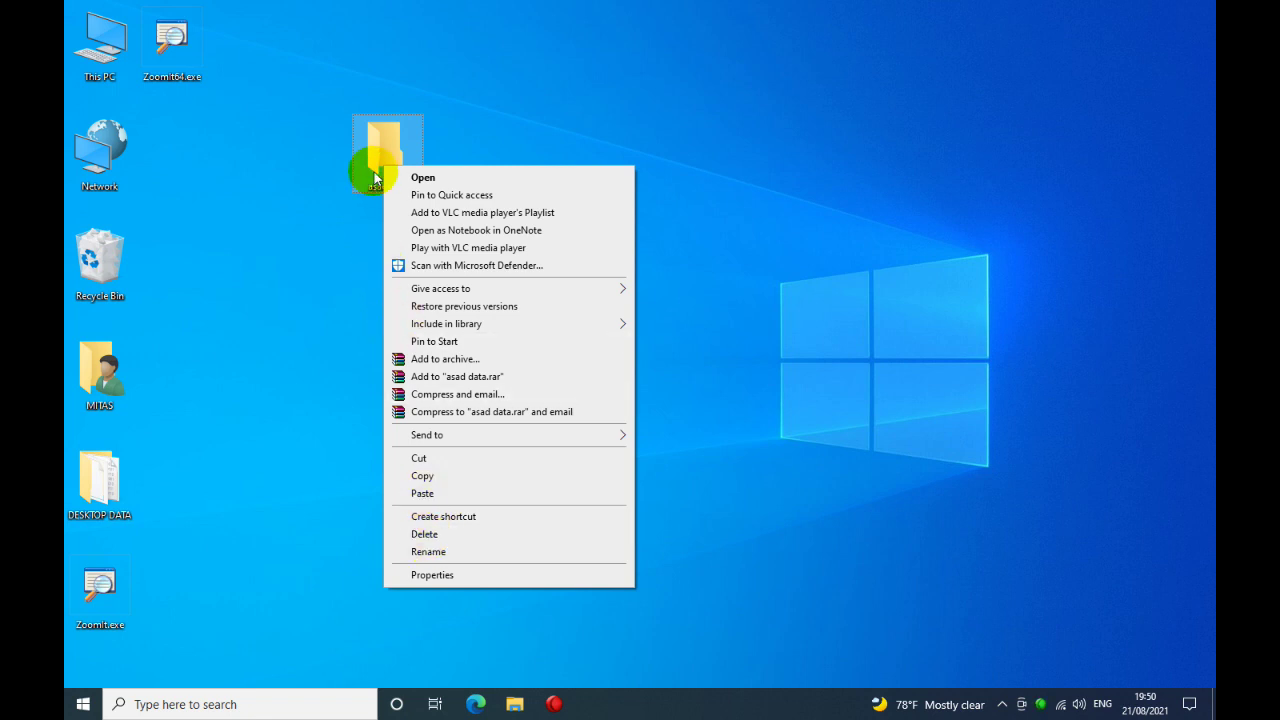
{"action": "right_click", "coordinate": [371, 146]}
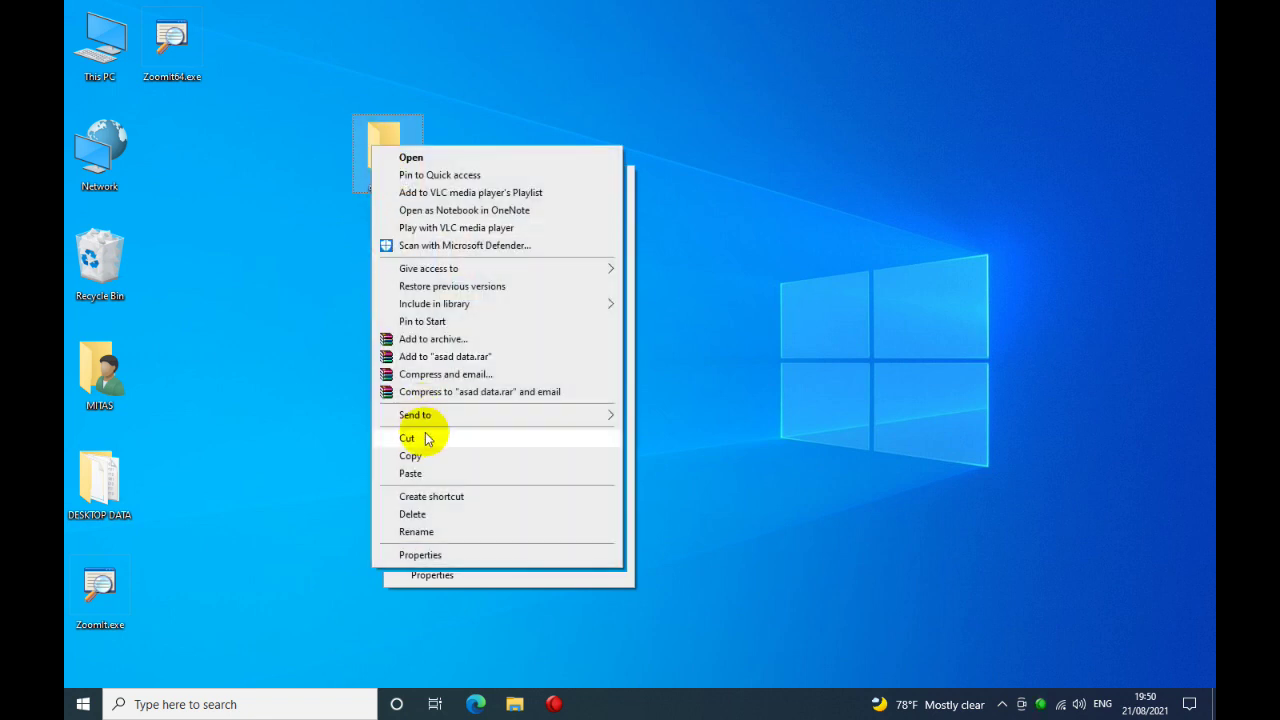
{"action": "left_click", "coordinate": [422, 531]}
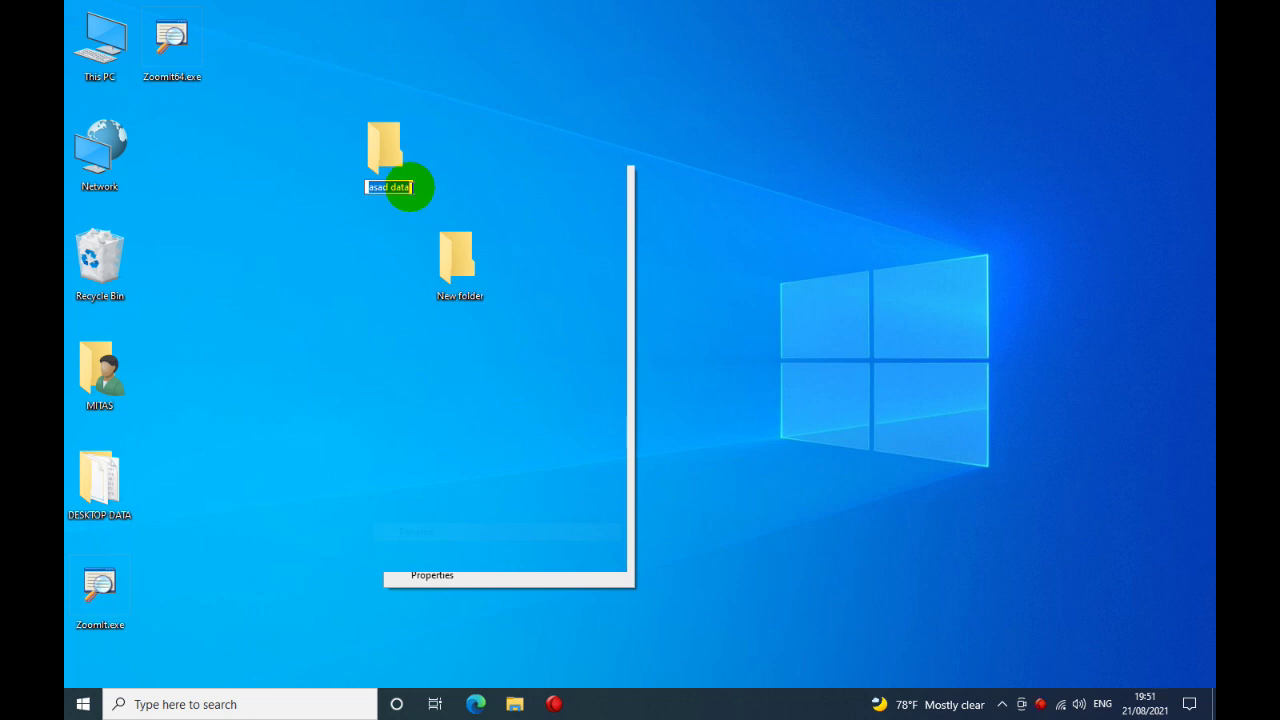
{"action": "type", "text": "axmed data"}
{"action": "key", "text": "Return"}
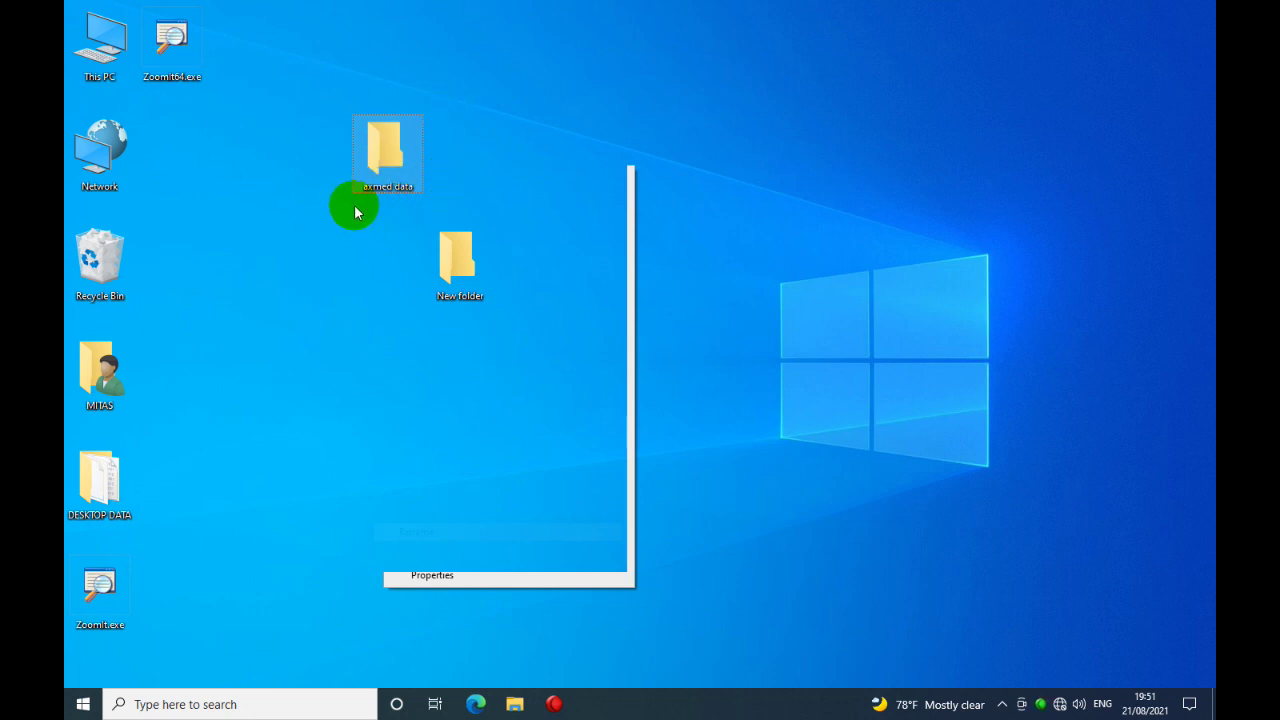
- Delete the renamed data folder from the desktop
{"action": "right_click", "coordinate": [391, 153]}
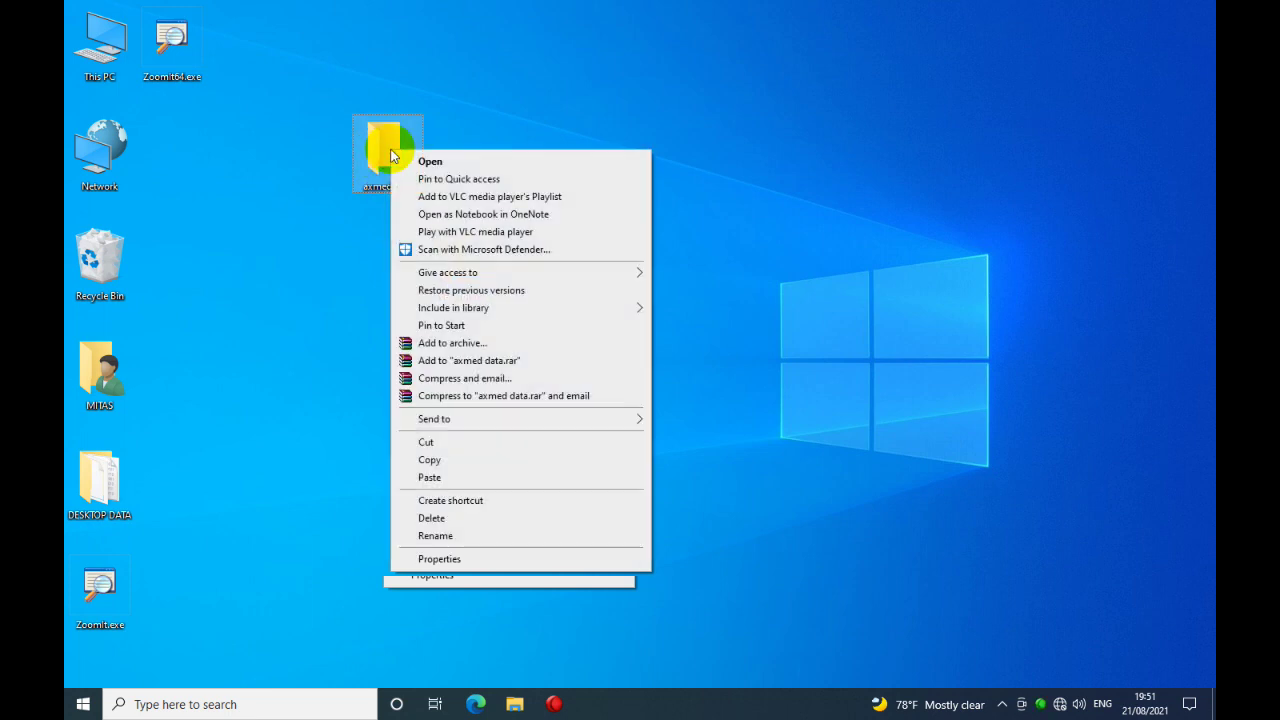
{"action": "left_click", "coordinate": [441, 520]}
- Try to delete the folder "New folder" from the desktop, and cancel the dialog that follows
{"action": "left_click", "coordinate": [476, 270]}
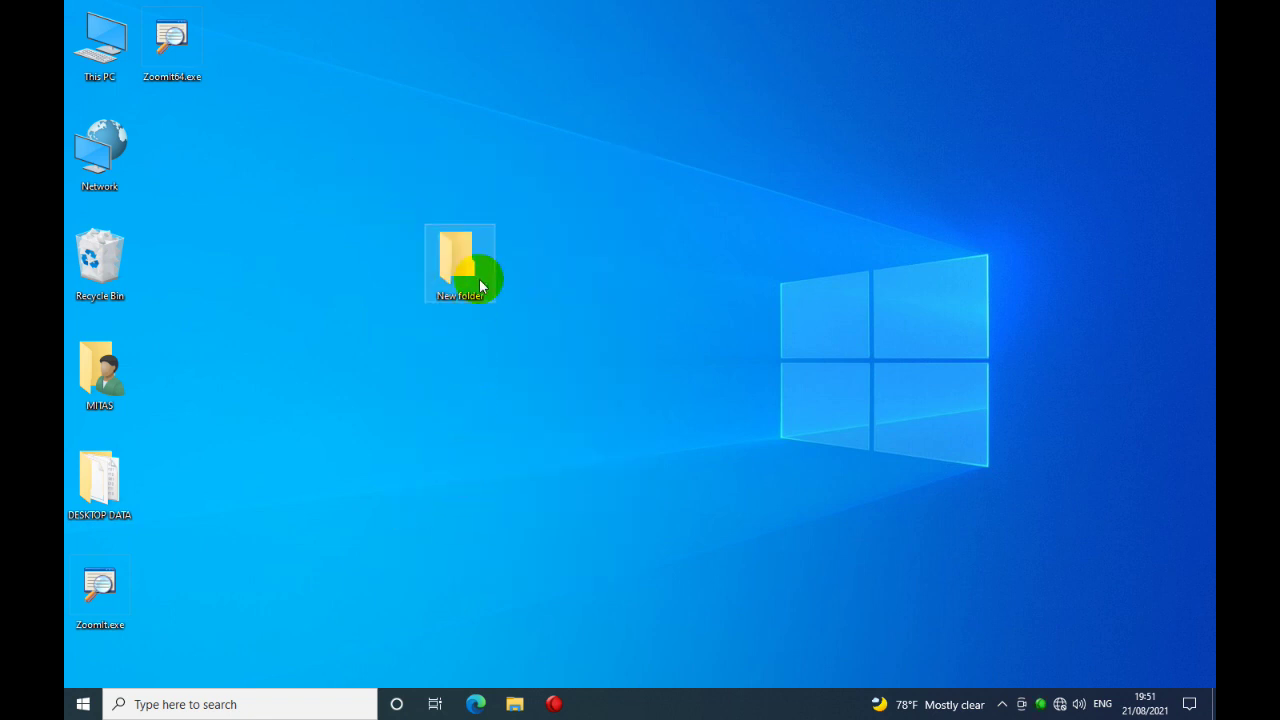
{"action": "right_click", "coordinate": [476, 270]}
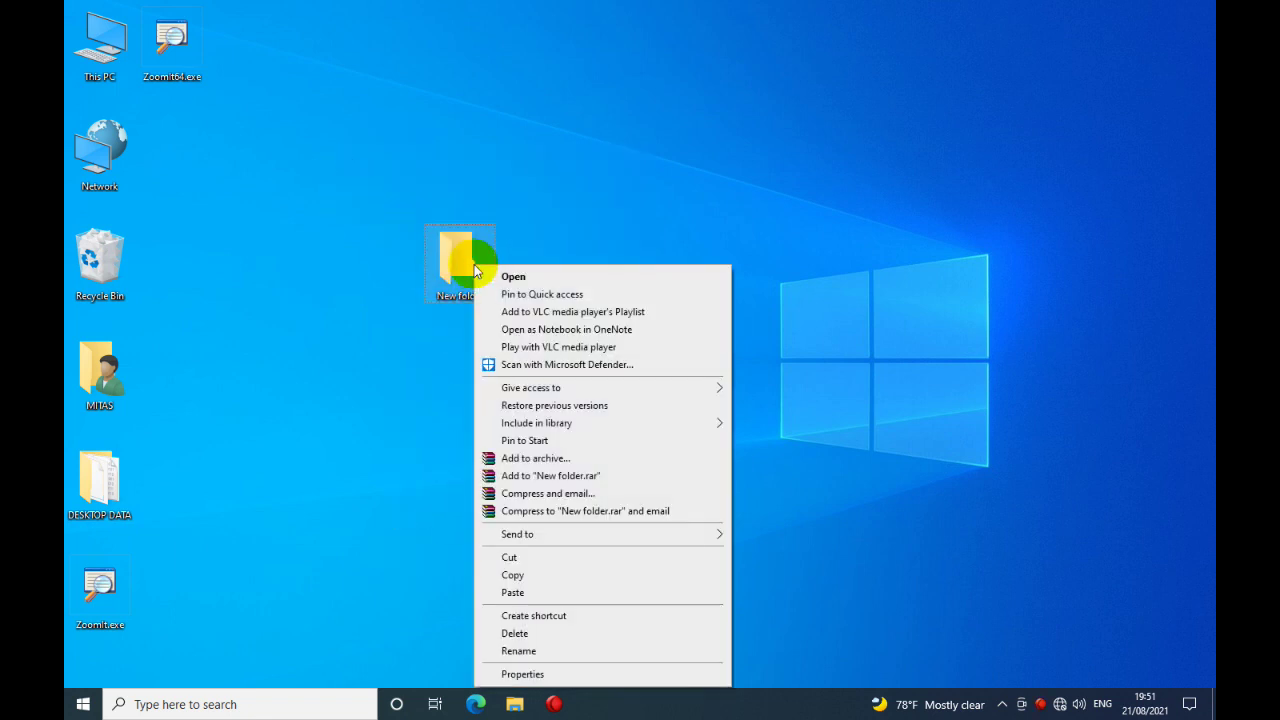
{"action": "left_click", "coordinate": [515, 634]}
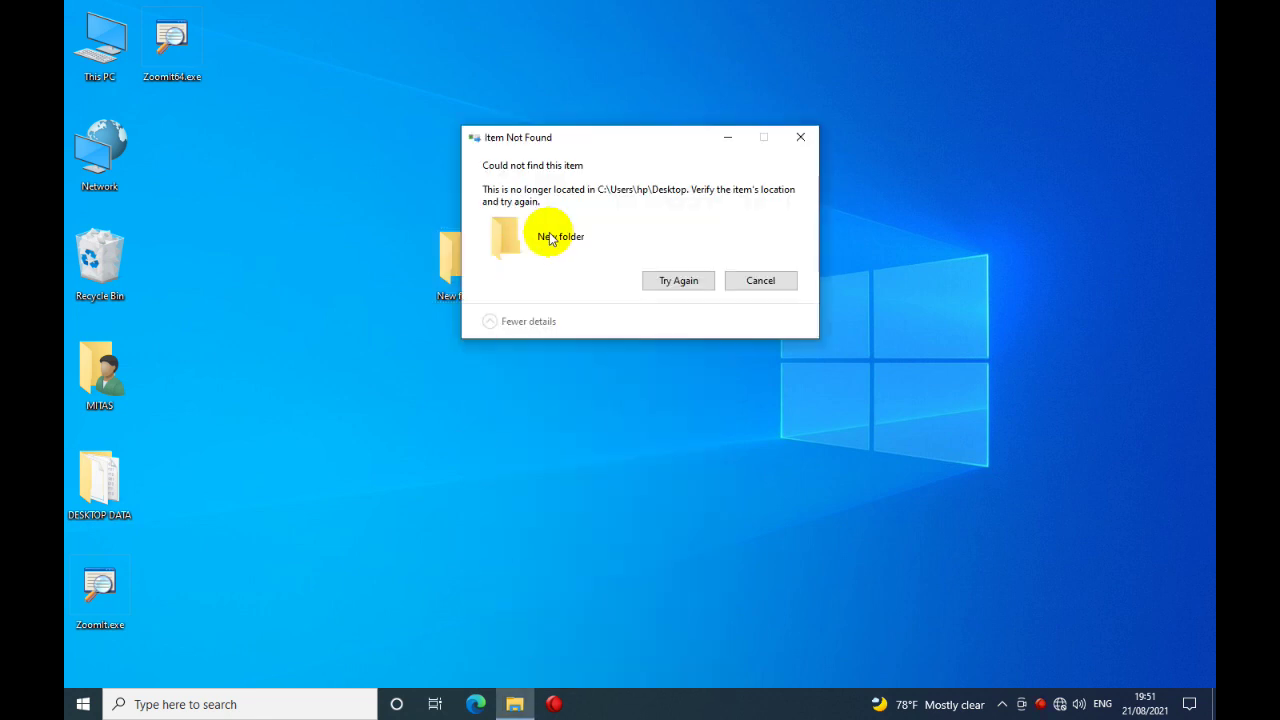
{"action": "left_click", "coordinate": [759, 280]}
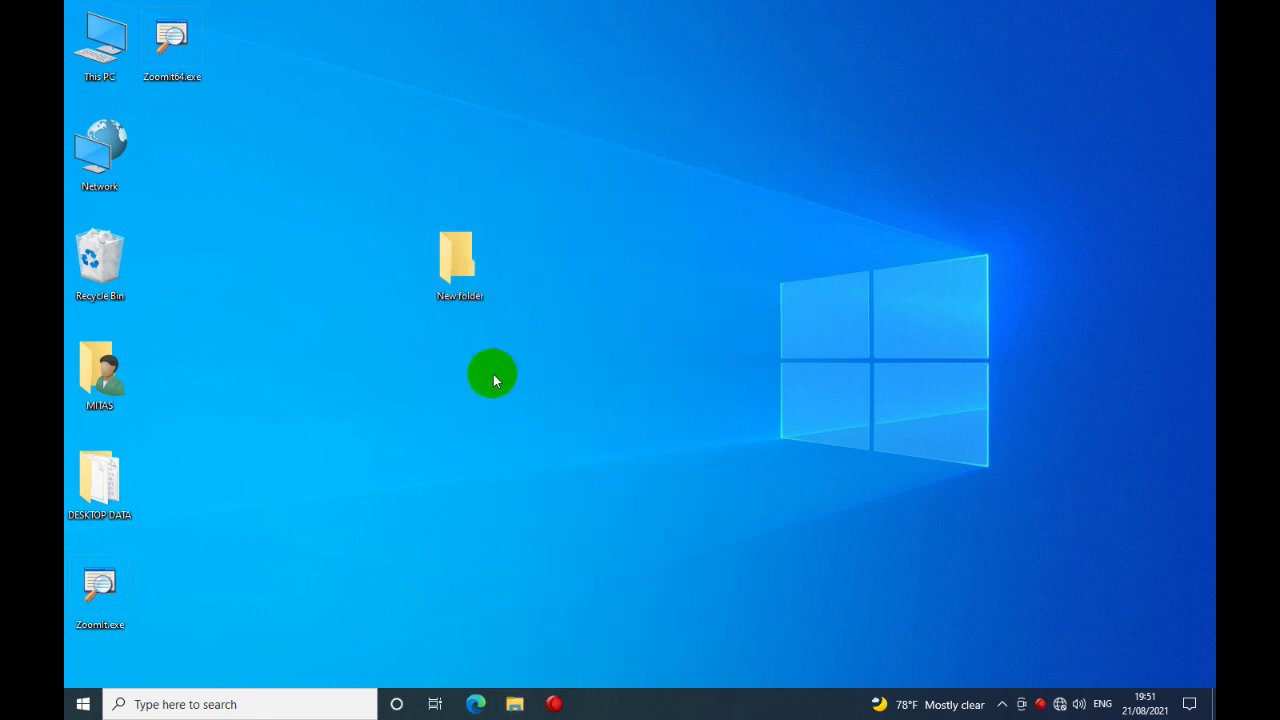